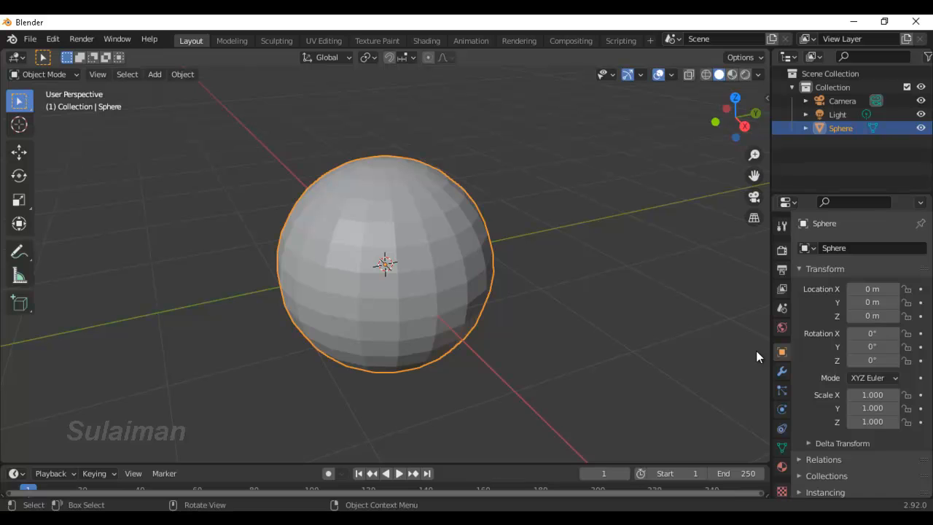
- Delete the vertices of the sphere's lower half in front view, keeping the equator and the upper hemisphere
key("Tab")
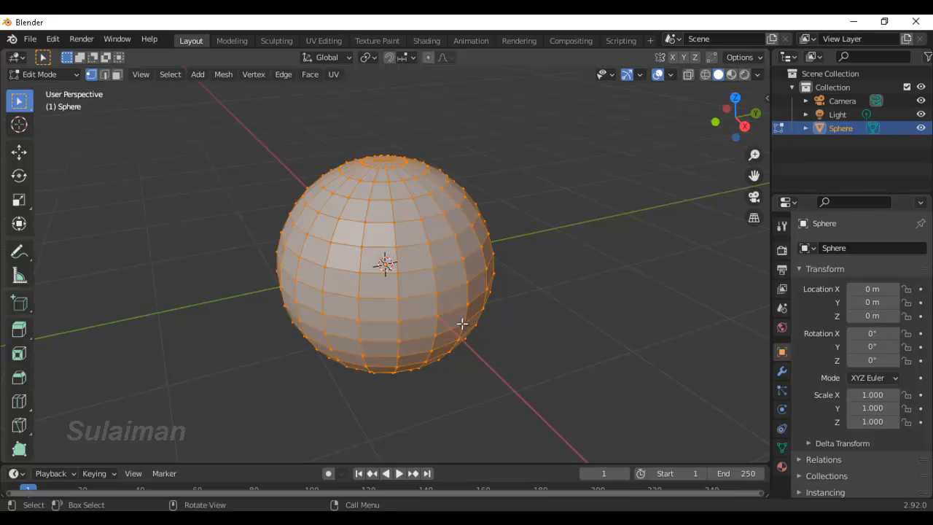
key("KP_1")
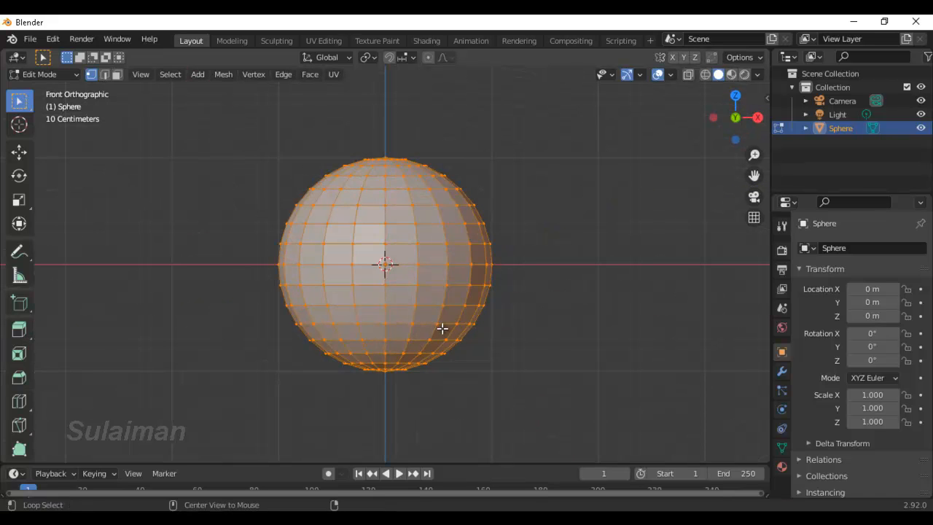
key("alt+z")
key("alt+a")
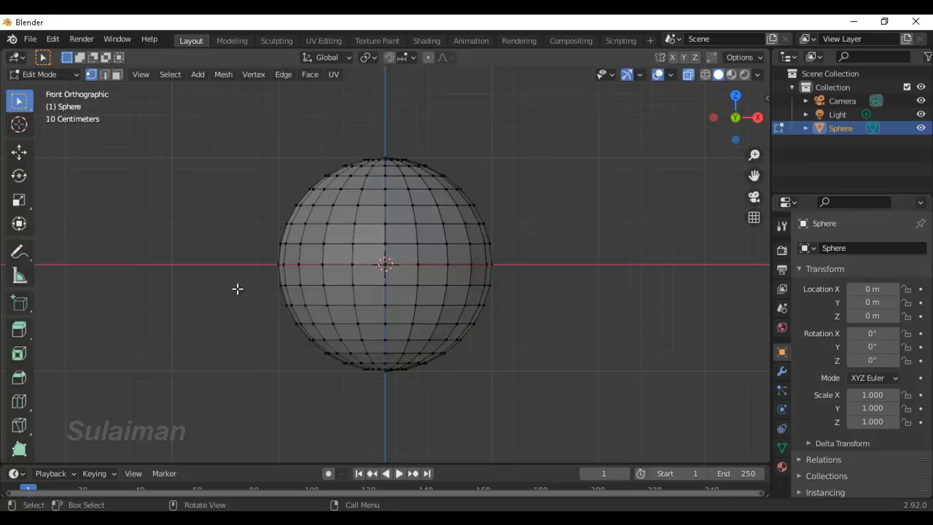
left_click_drag(259, 275, 545, 390)
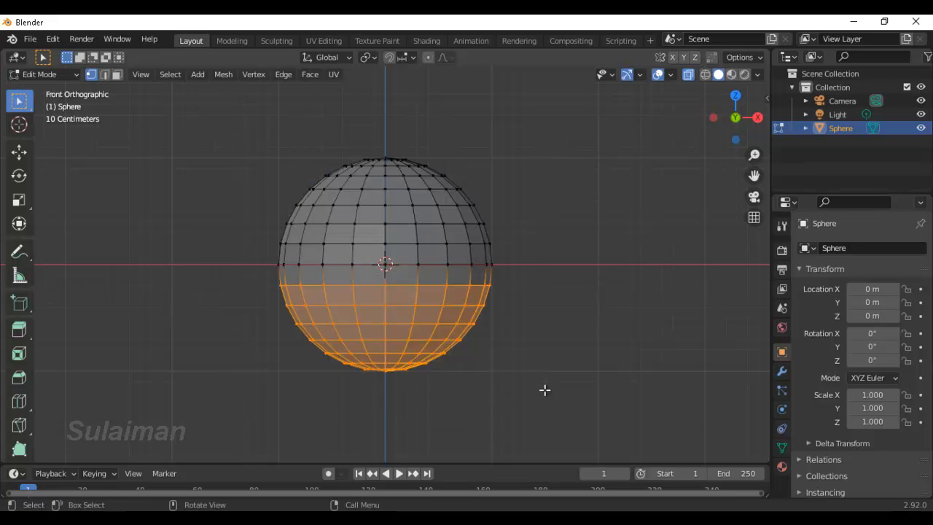
key("x")
left_click(508, 334)
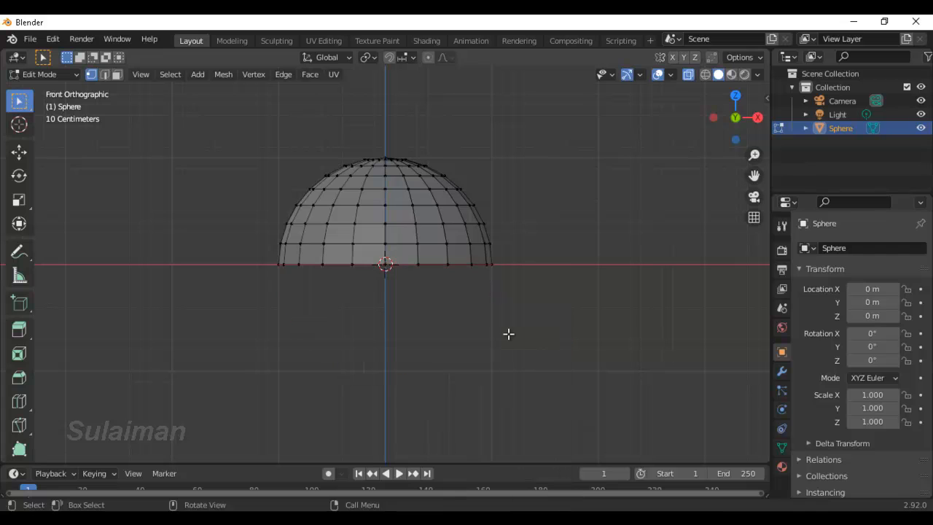
- Add a Mirror modifier to the hemisphere, mirroring only across the Z axis with clipping enabled
left_click(783, 372)
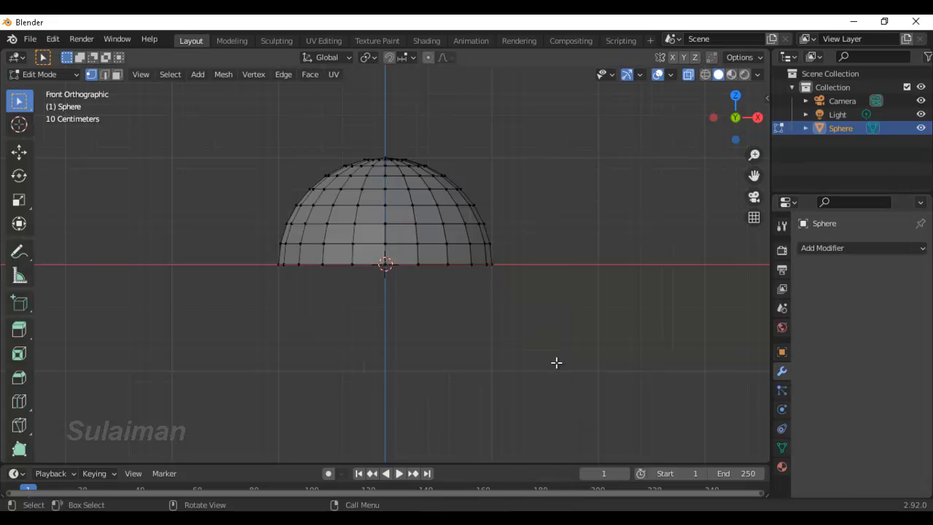
left_click(427, 300)
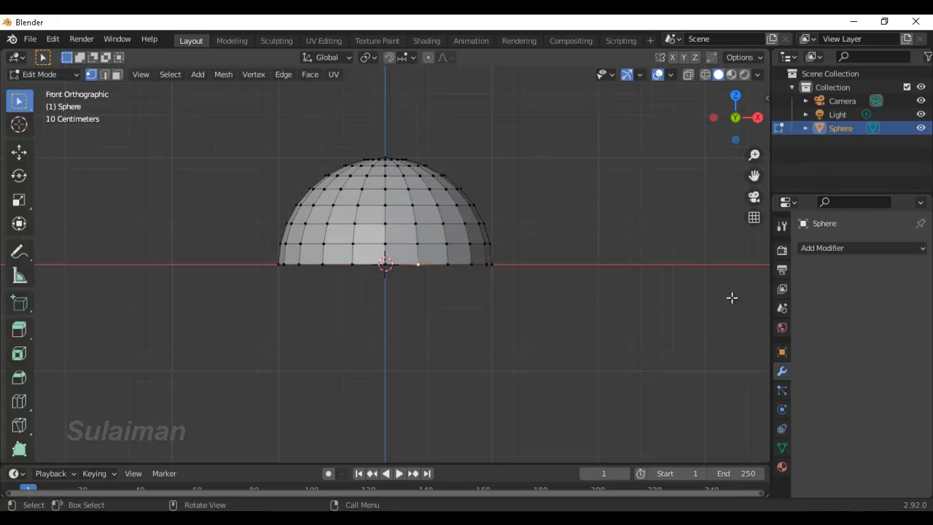
left_click(842, 249)
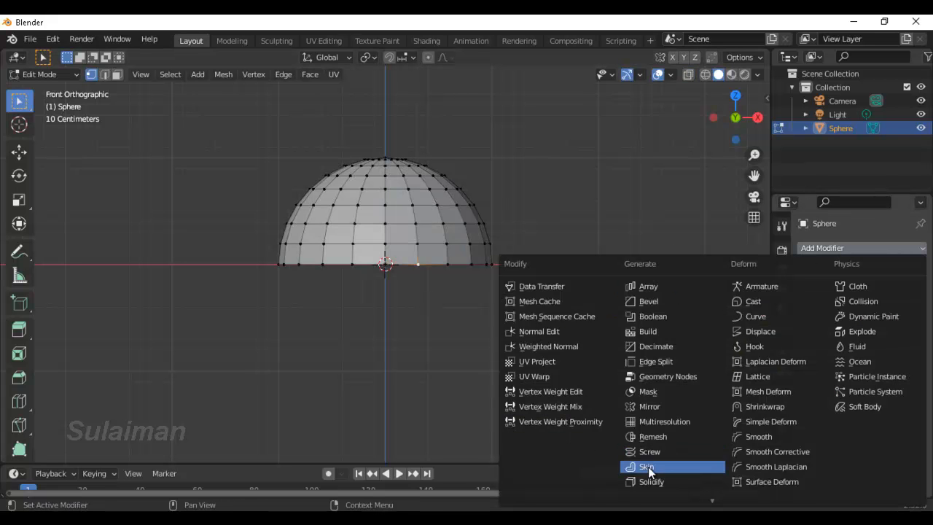
left_click(657, 407)
left_click(857, 291)
left_click(899, 291)
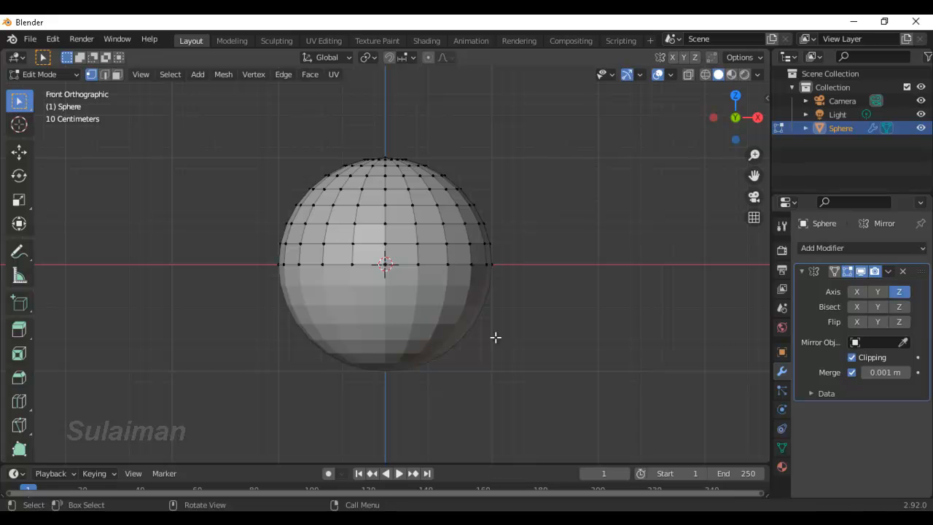
- Delete the ring of triangular faces around the sphere's top pole
key("KP_7")
scroll(371, 298, "up", 6)
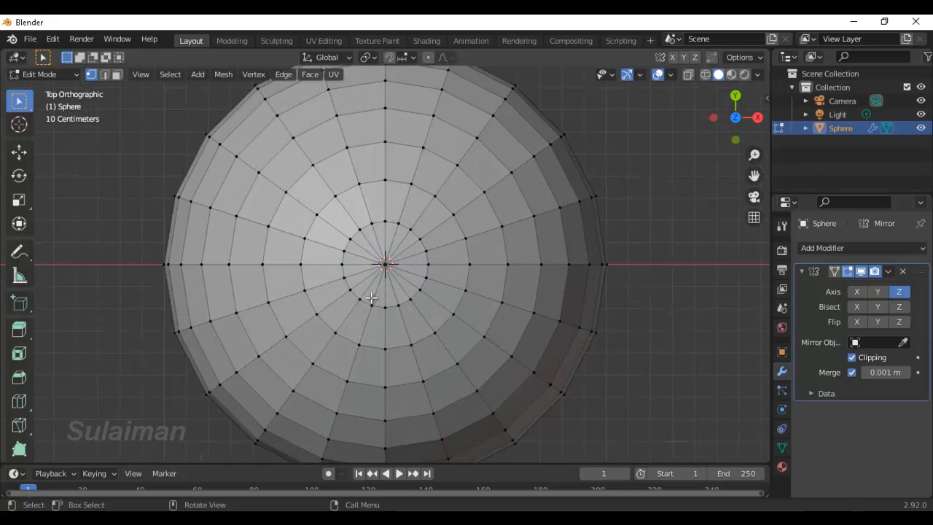
scroll(372, 297, "up", 2)
left_click(116, 75)
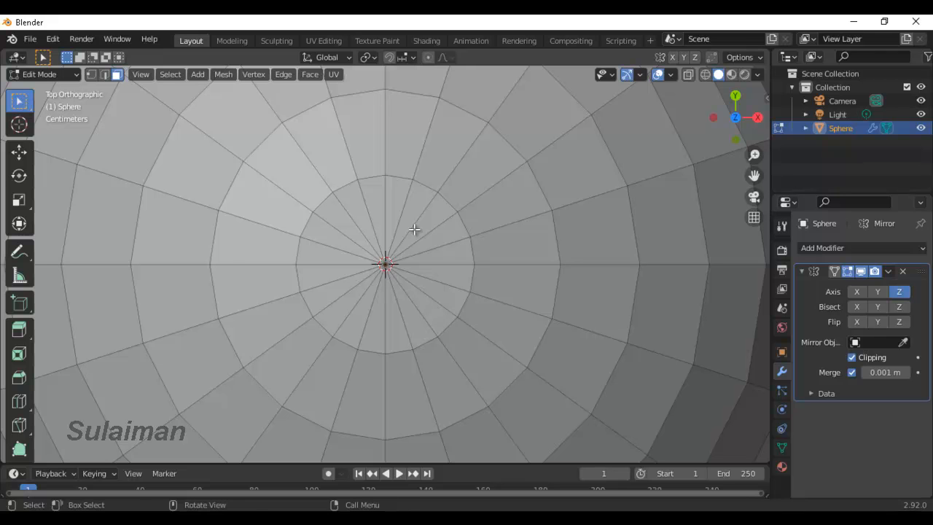
key("c")
left_click_drag(391, 240, 392, 274)
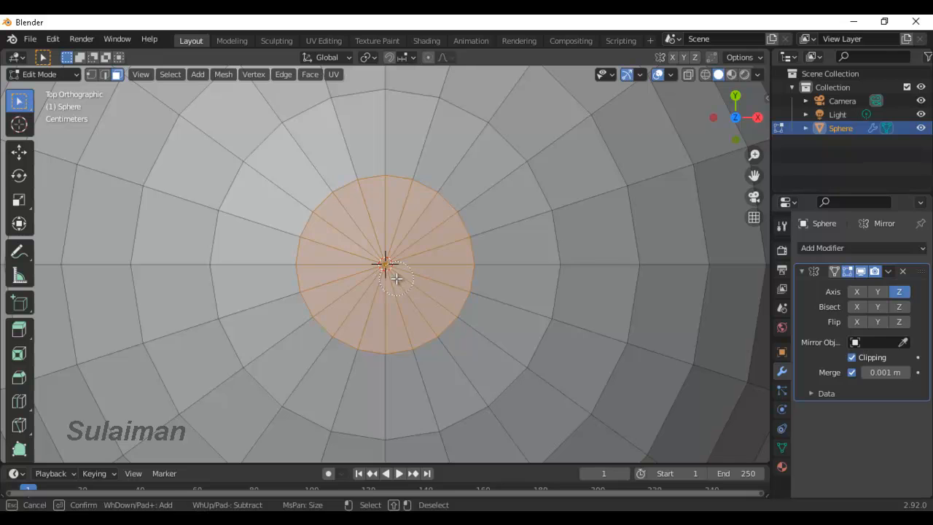
right_click(396, 279)
key("x")
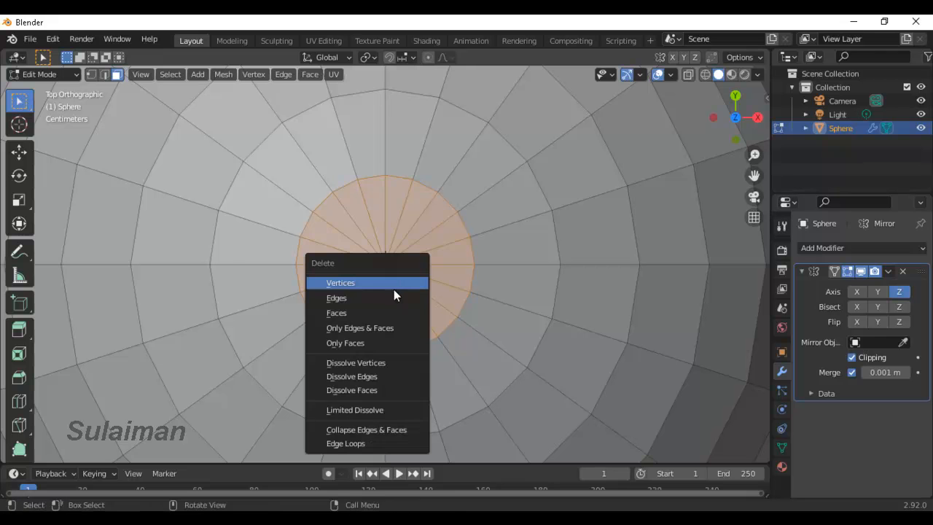
left_click(381, 313)
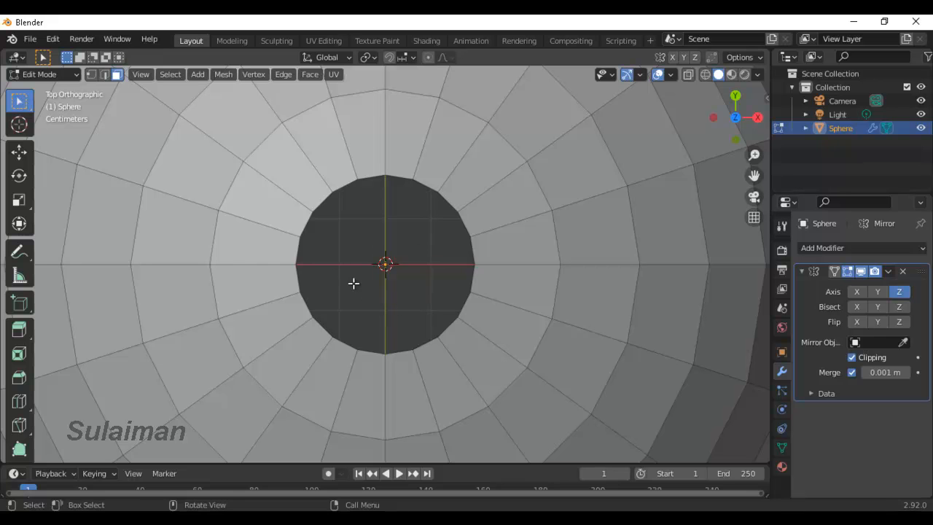
- Fill the +Y half of the pole hole with horizontal strips of faces between opposite rim edges, down to the X axis
left_click(104, 74)
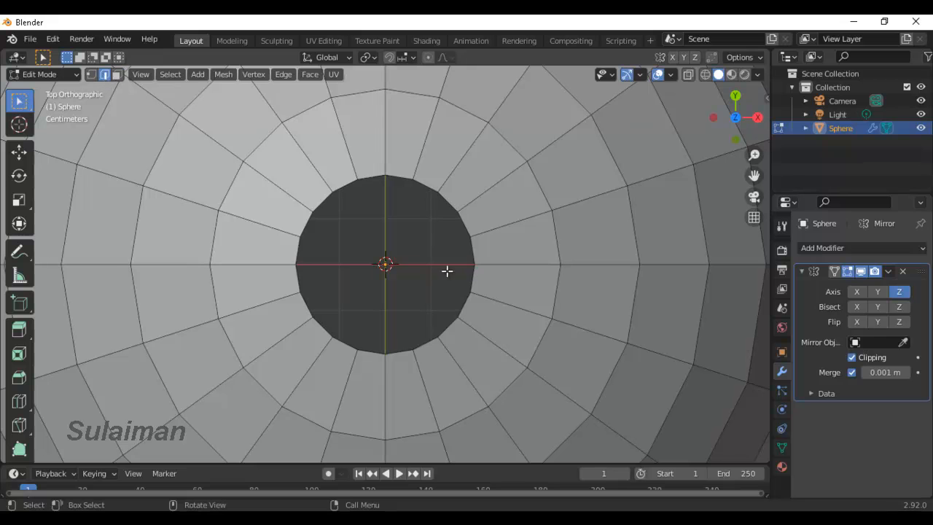
left_click(425, 186, "alt")
key("f")
left_click(321, 205)
left_click(452, 207, "shift")
key("f")
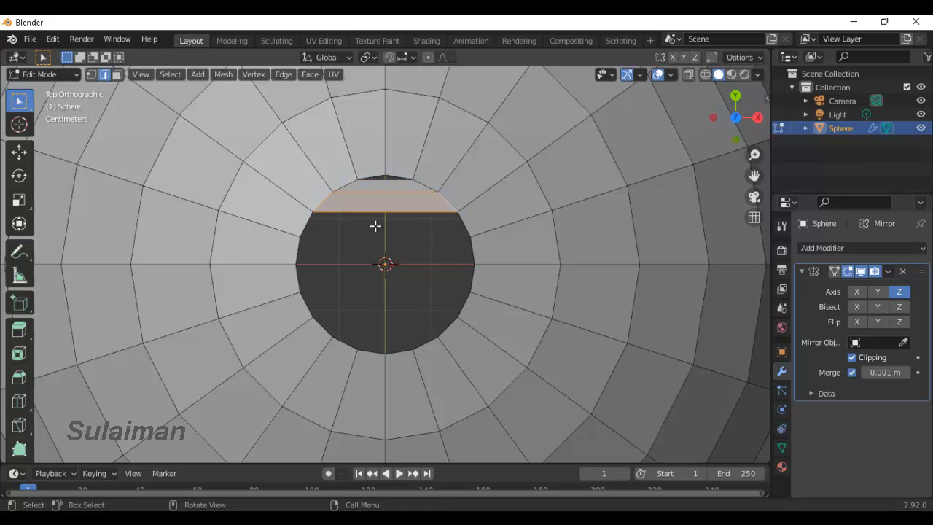
left_click(307, 225)
left_click(463, 222, "shift")
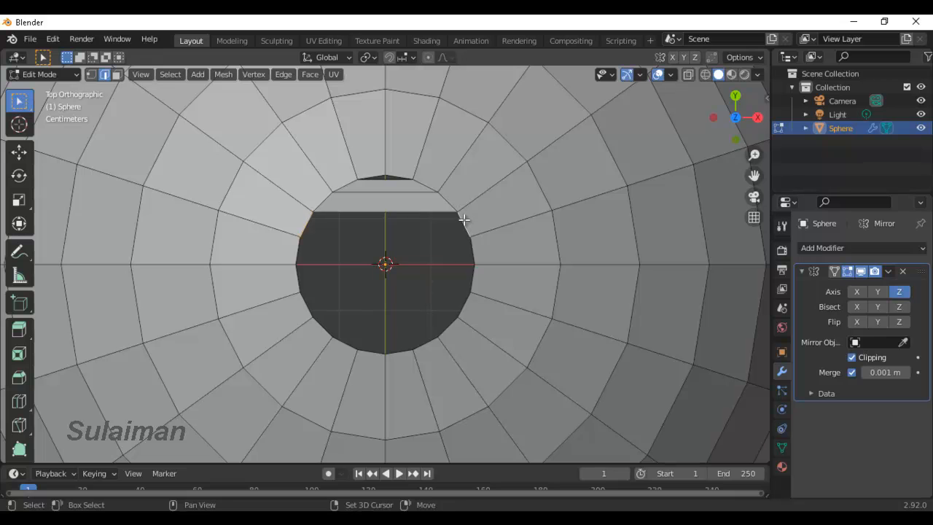
key("f")
left_click(299, 252)
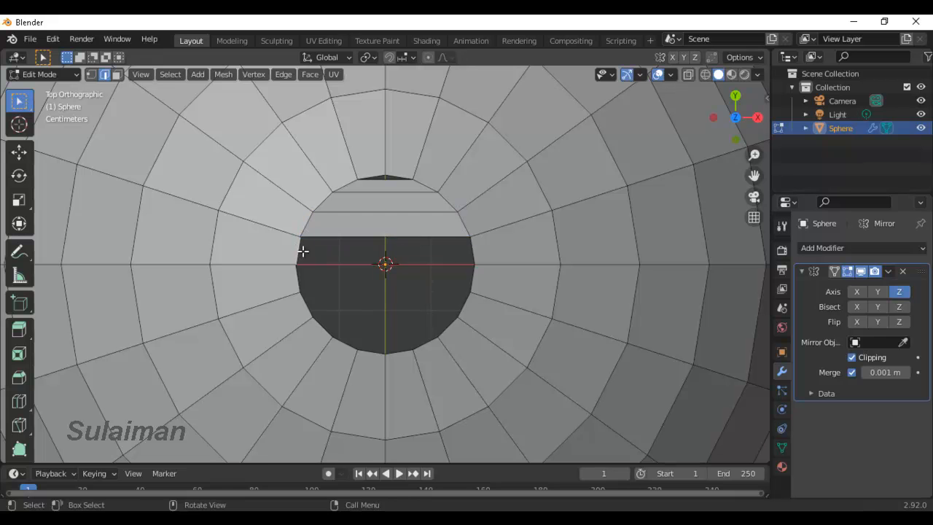
left_click(473, 252, "shift")
key("f")
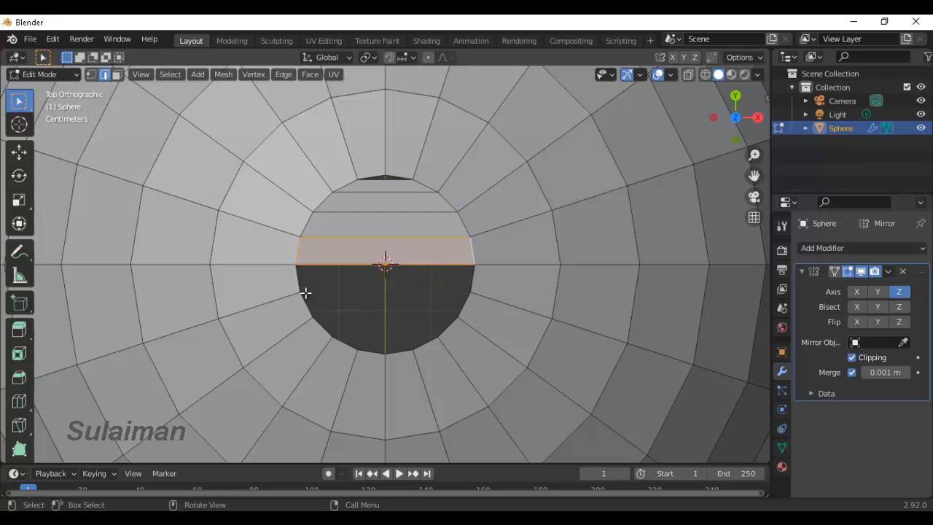
- Fill the -Y half of the pole hole with matching strips of faces between opposite rim edges
left_click(298, 282)
left_click(473, 286, "shift")
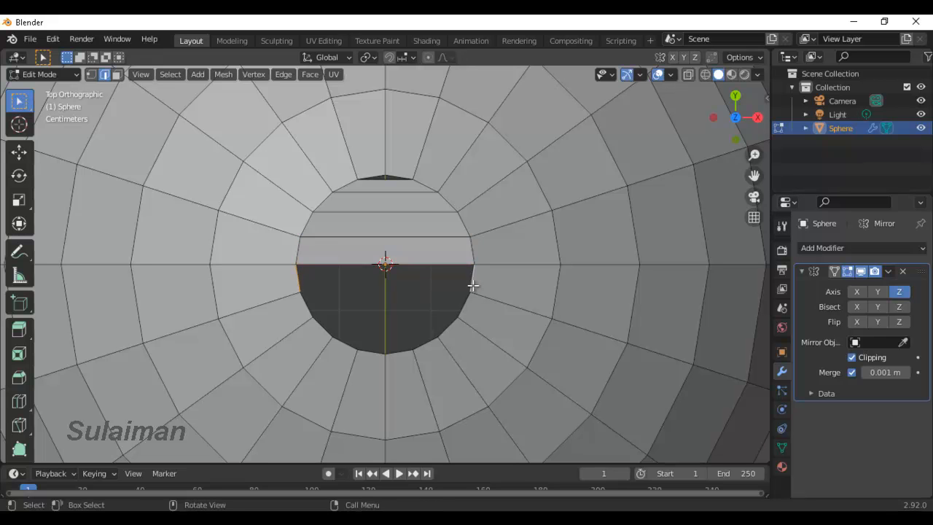
key("f")
left_click(305, 304)
left_click(460, 313, "shift")
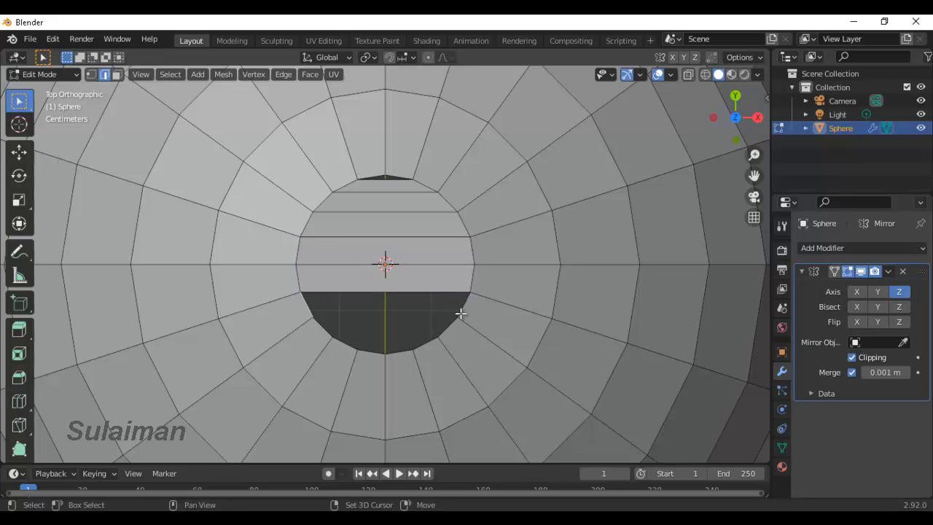
key("f")
left_click(319, 326)
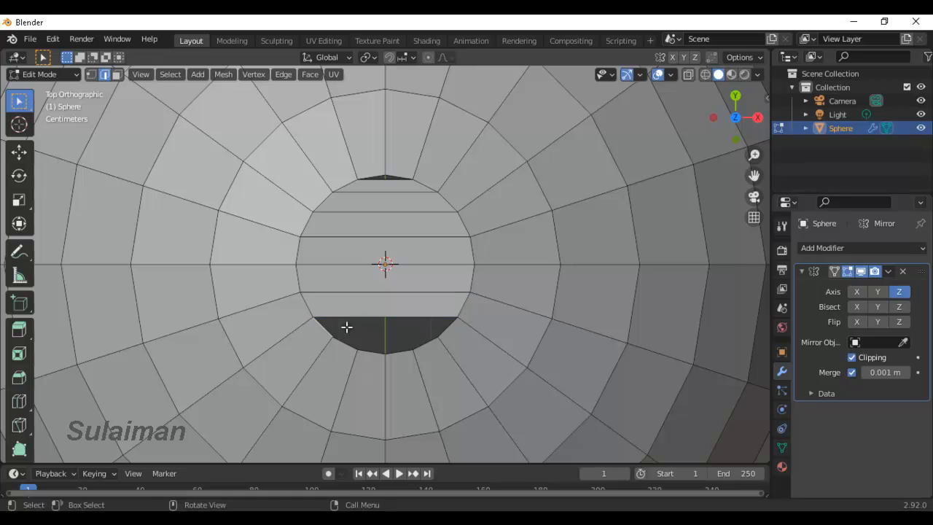
left_click(452, 328, "shift")
key("f")
left_click(340, 340)
left_click(426, 343, "shift")
key("f")
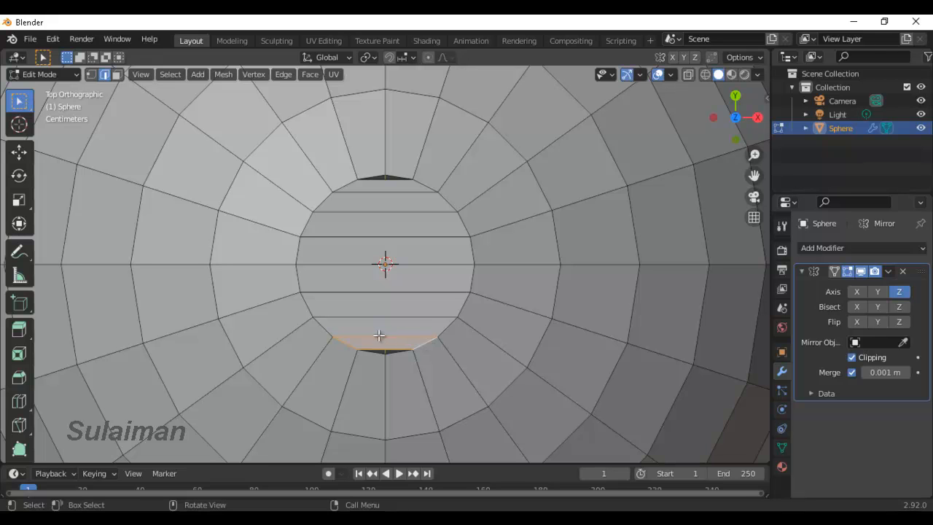
- Add one centred loop cut along the Y axis through all the strips of the new cap
key("ctrl+r")
left_click(381, 332)
right_click(381, 333)
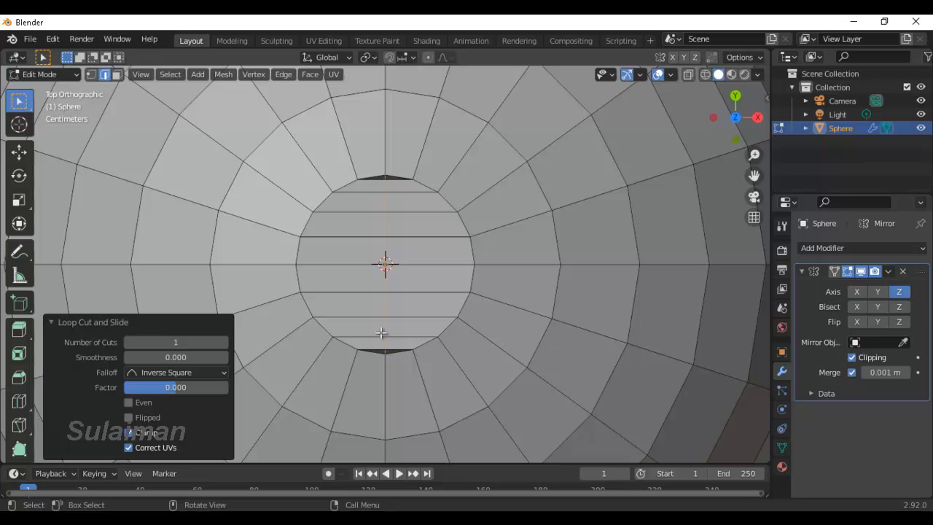
- Merge the paired vertices at both Y ends of the cap at their centre, closing the two remaining gaps
left_click(97, 77)
left_click_drag(374, 163, 395, 187)
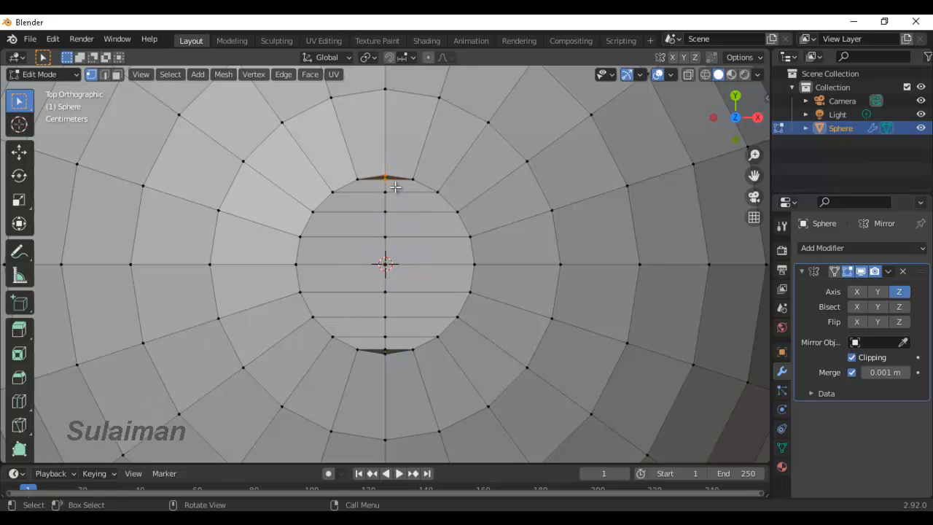
key("m")
left_click(337, 186)
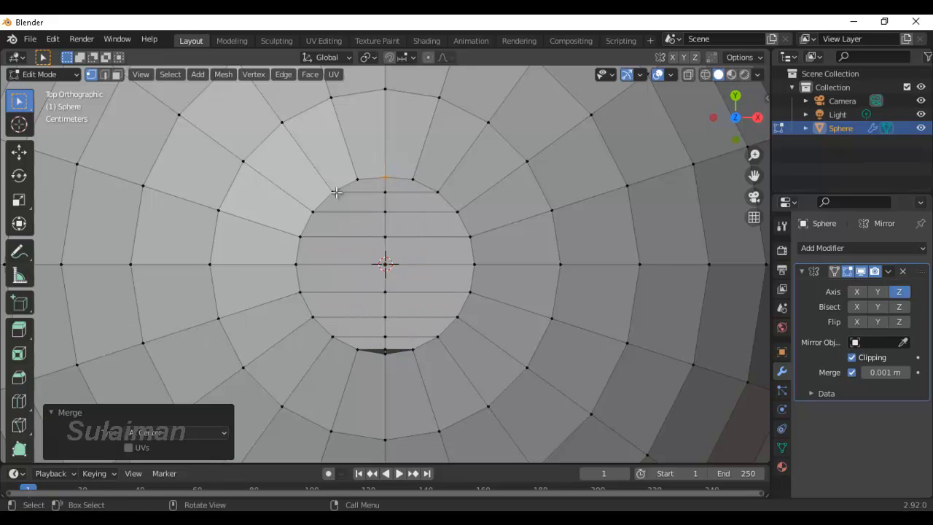
left_click_drag(378, 341, 394, 365)
key("m")
left_click(394, 364)
- Bevel three edge loops, the one along the X axis and the two diagonal ones beside it, to 0.0131 m with one segment
left_click(105, 74)
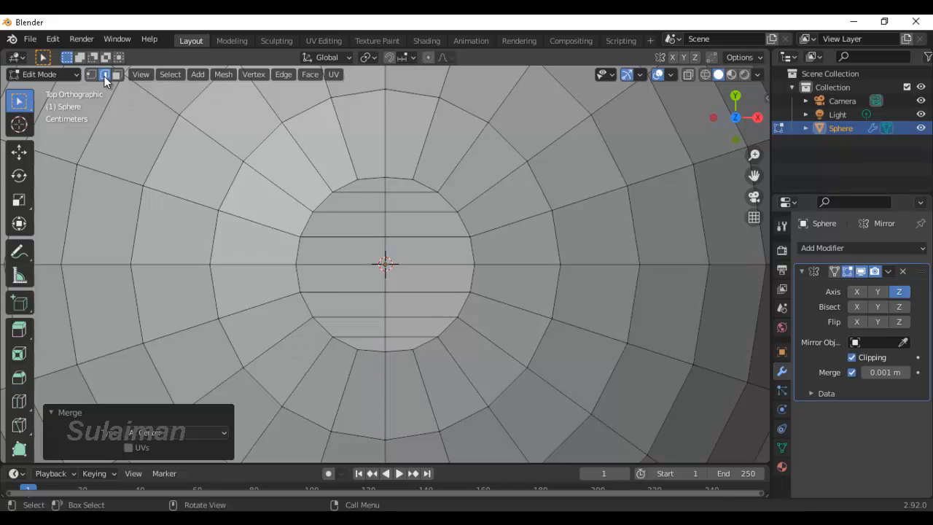
left_click(462, 370)
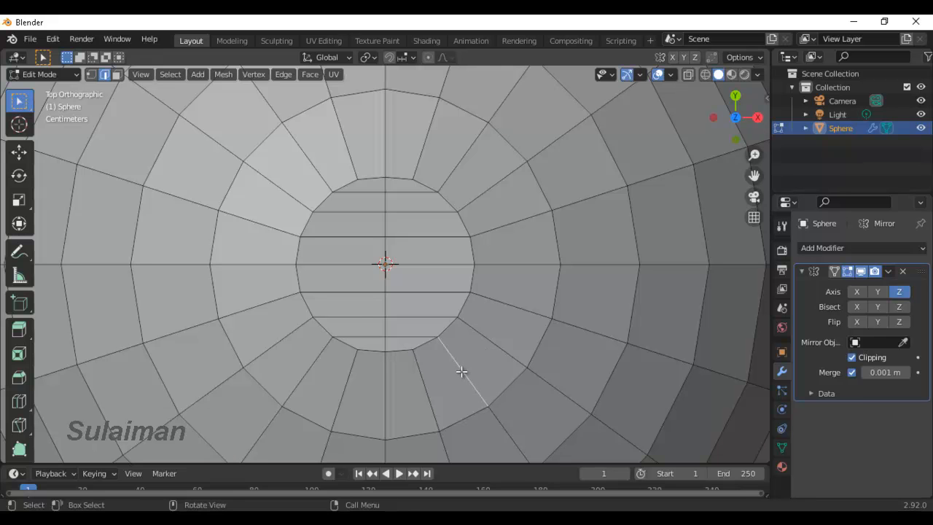
left_click(462, 372, "alt")
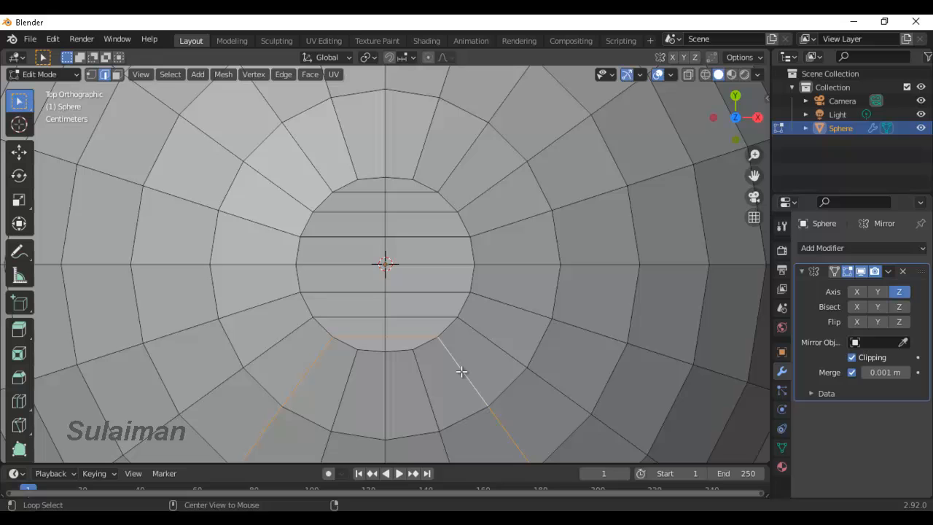
left_click(501, 265, "alt+shift")
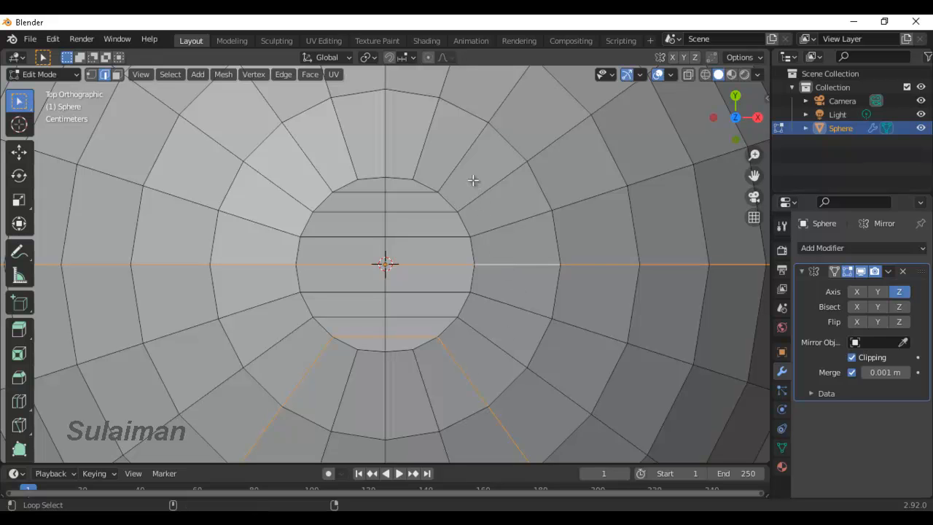
left_click(462, 158, "alt+shift")
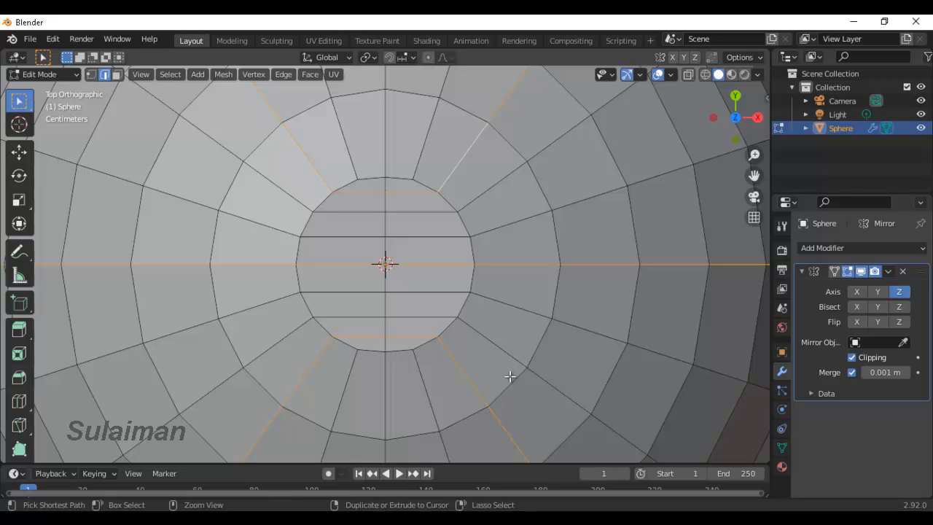
key("ctrl+b")
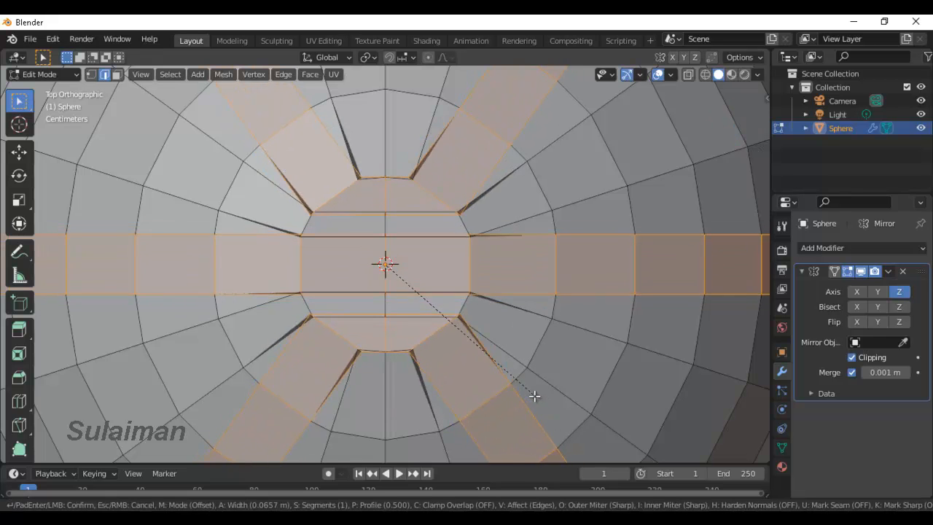
left_click(519, 379)
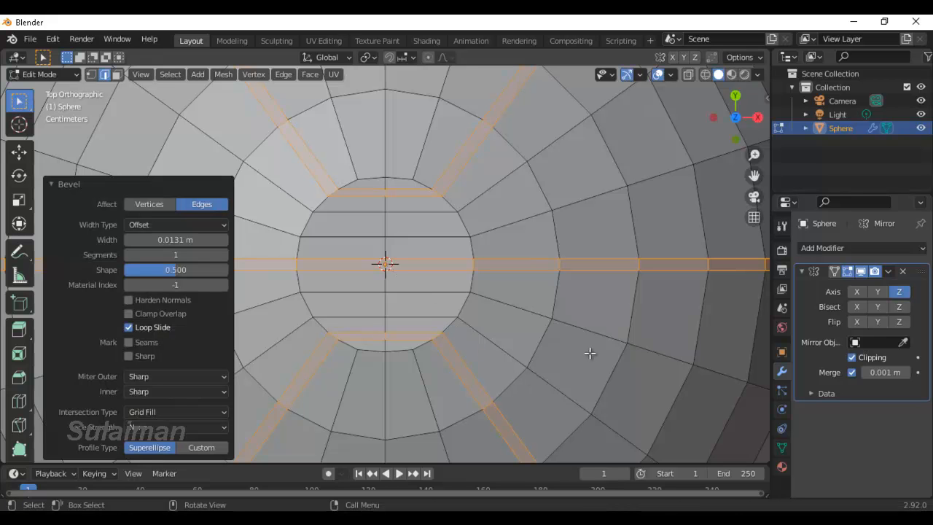
- Extrude the beveled seam faces along their normals with an offset of -0.0268 m and return to Object Mode
key("alt+e")
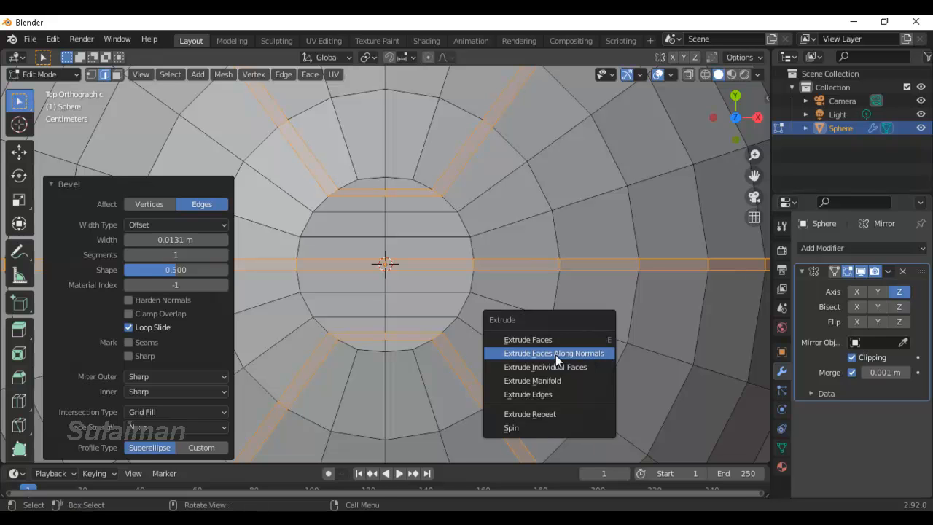
left_click(528, 357)
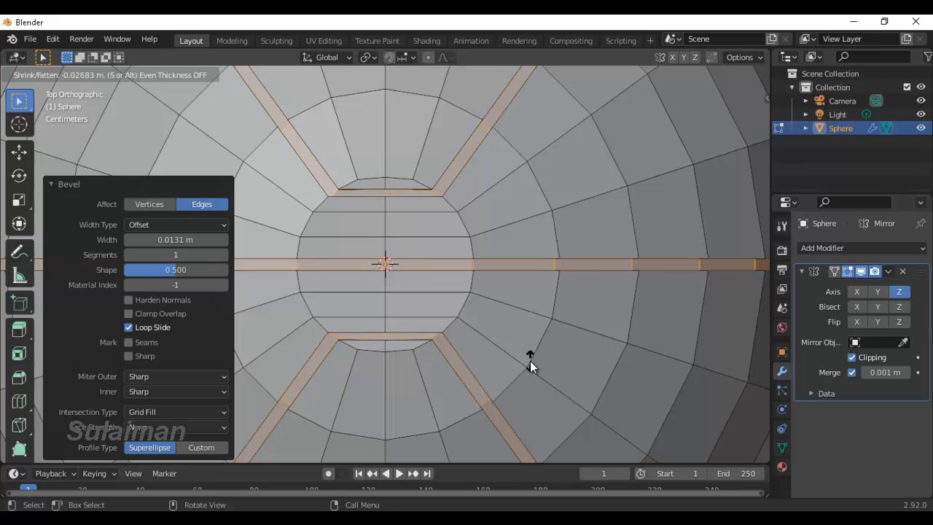
left_click(530, 361)
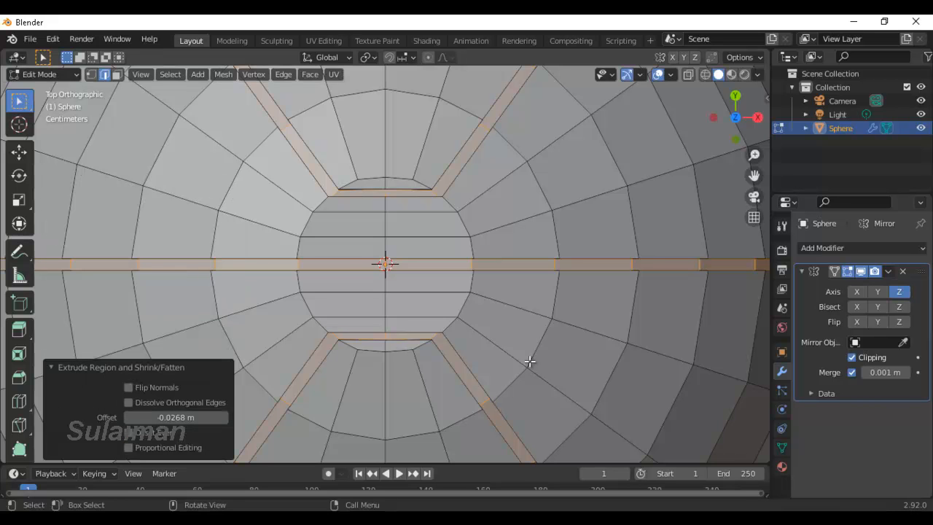
left_click(67, 73)
left_click(64, 89)
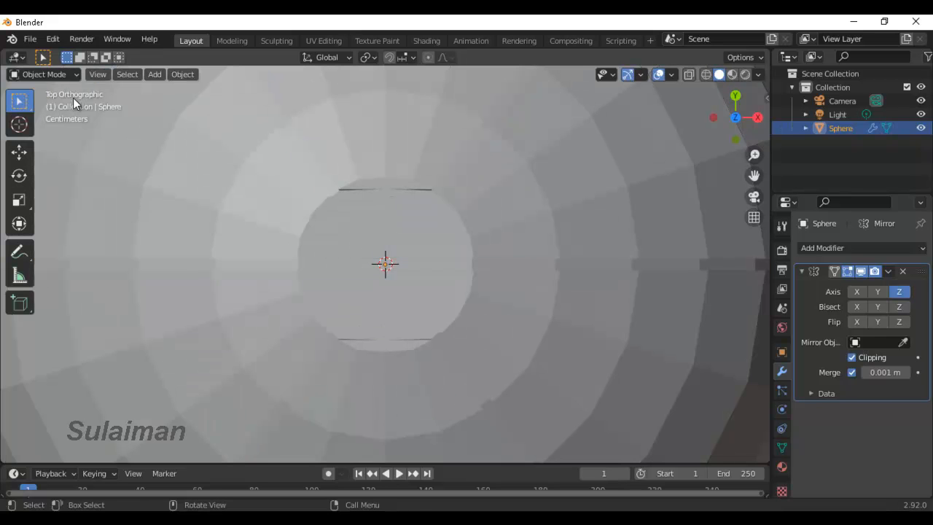
- Add a Subdivision Surface modifier to the sphere and set its viewport levels to 3
middle_click_drag(581, 339, 428, 280)
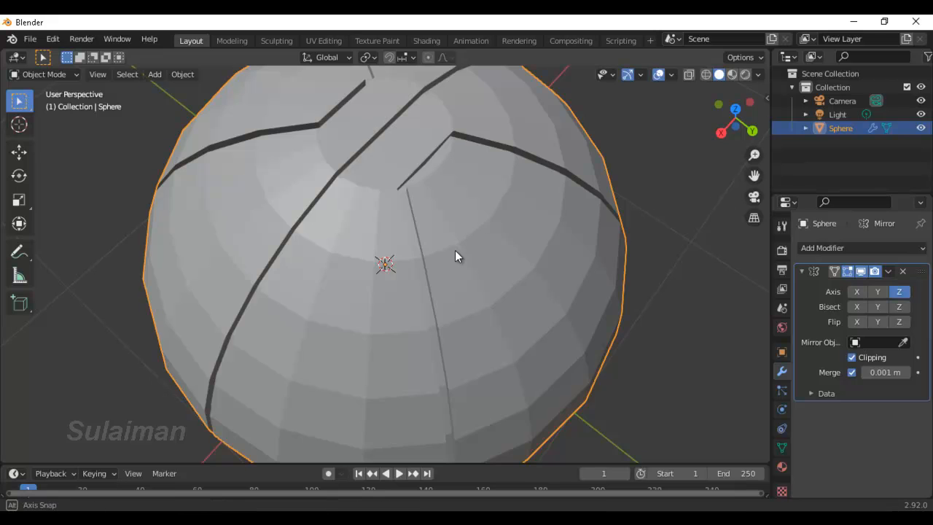
middle_click_drag(457, 256, 477, 264)
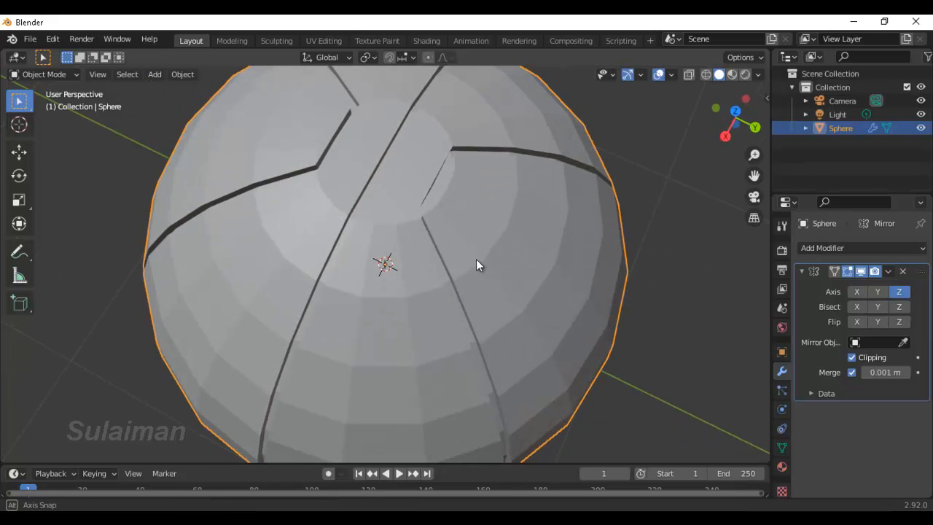
left_click(896, 249)
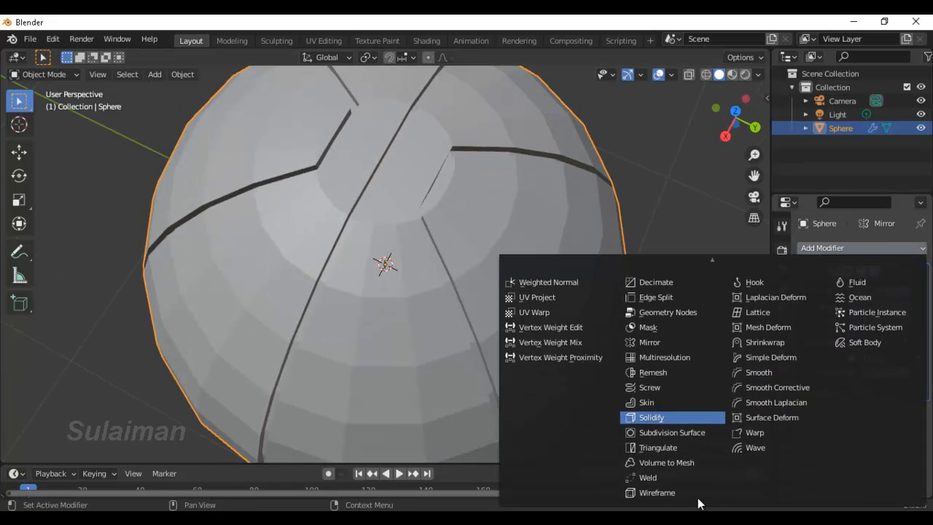
left_click(672, 433)
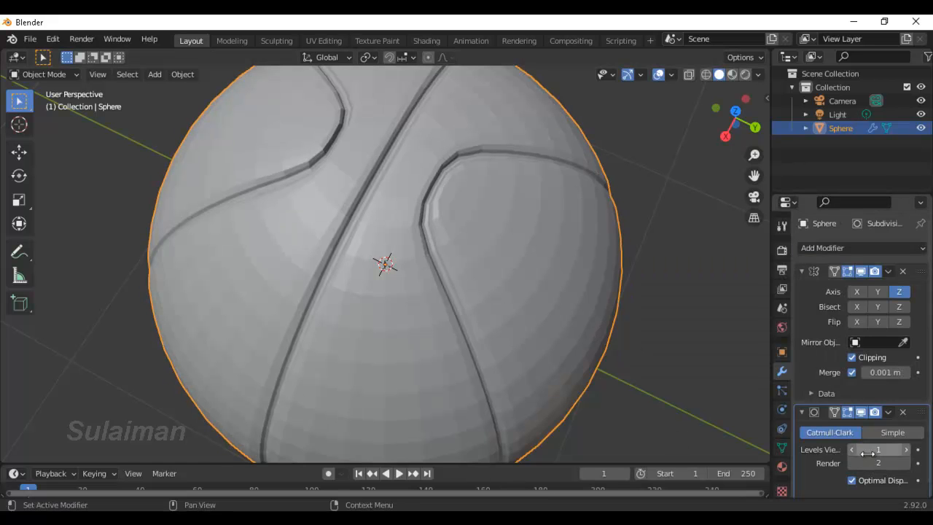
left_click(906, 450)
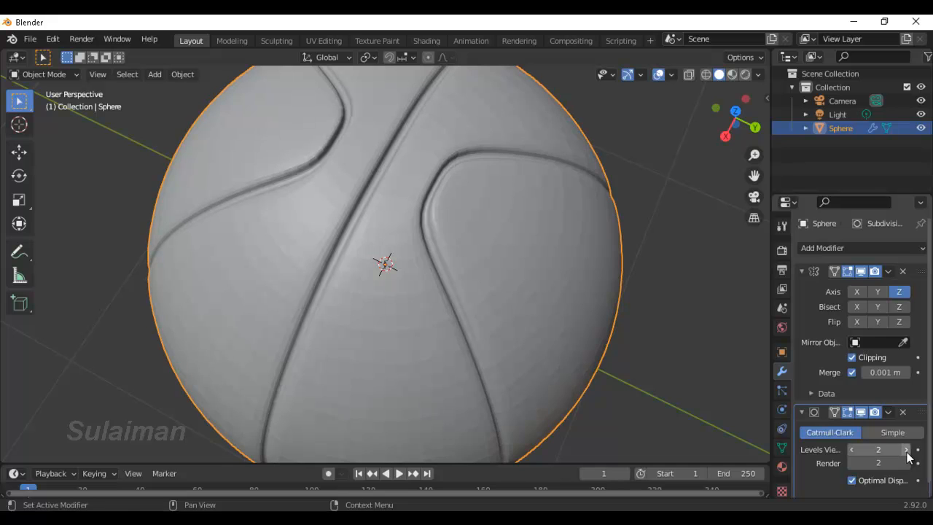
left_click(907, 449)
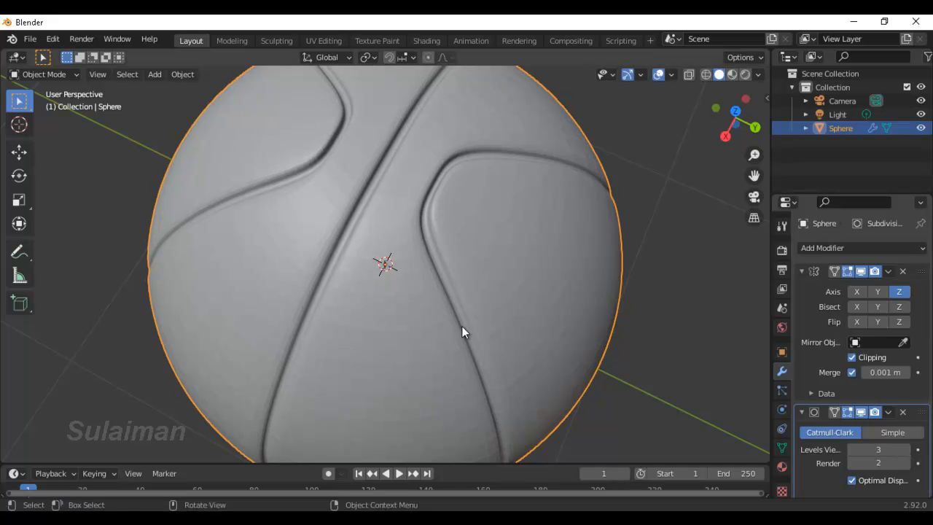
- Apply the Mirror modifier and the Subdivision Surface modifier to the sphere
left_click(888, 271)
left_click(851, 288)
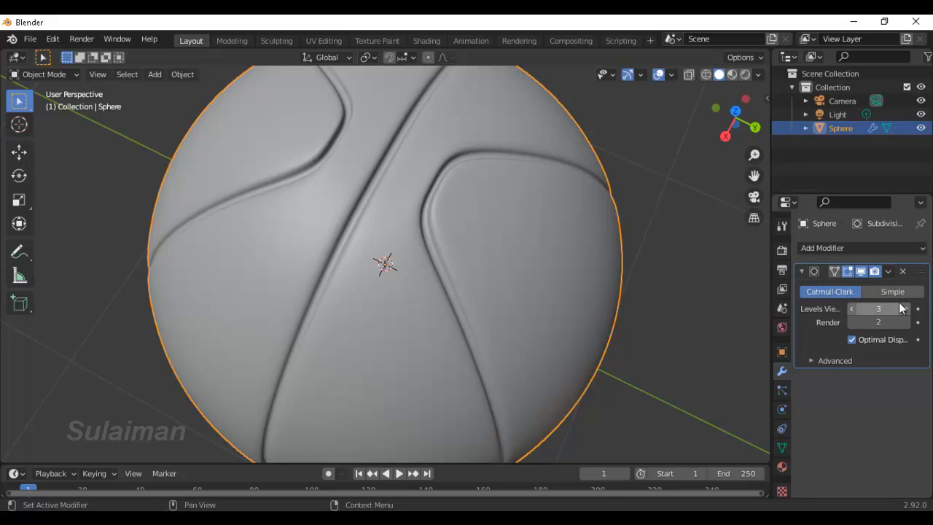
left_click(888, 272)
left_click(835, 289)
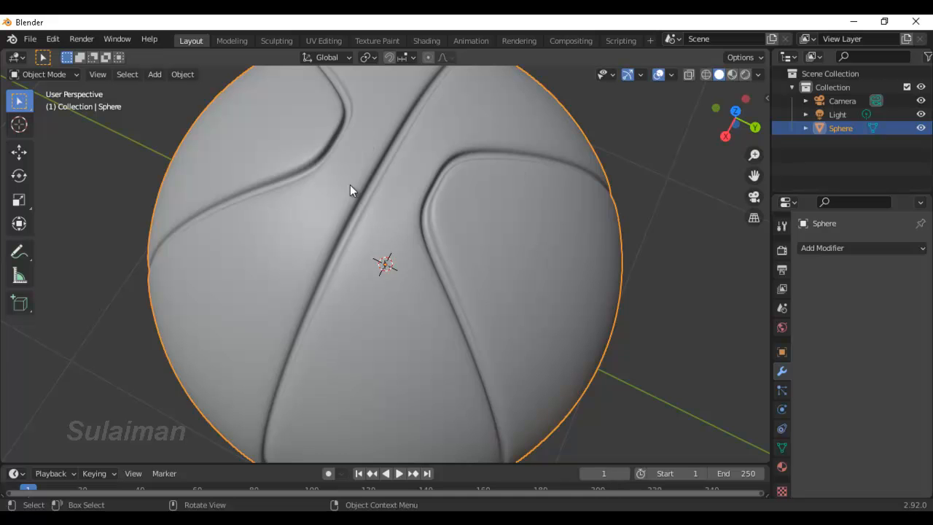
- Give the ball a new material with a yellow-orange base color and switch the viewport to rendered shading
middle_click_drag(483, 315, 396, 335)
scroll(402, 327, "down", 2)
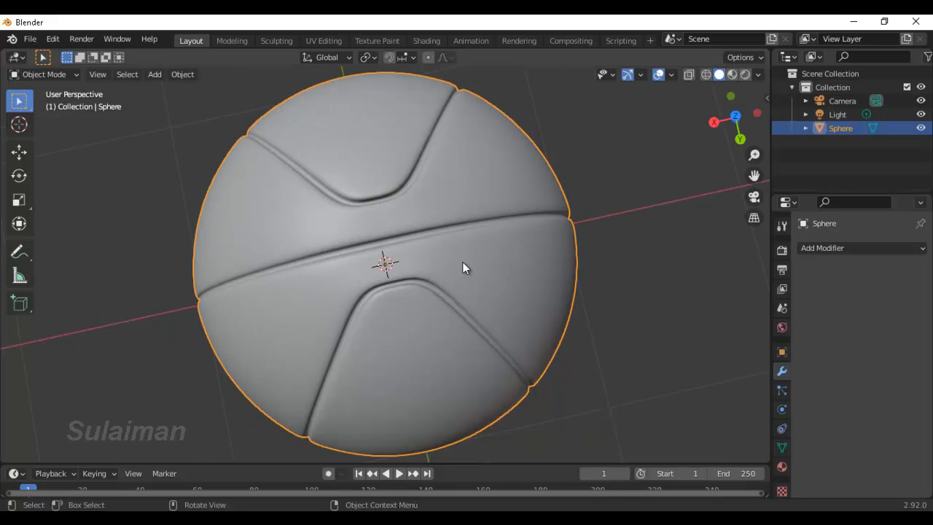
left_click(783, 467)
left_click(883, 307)
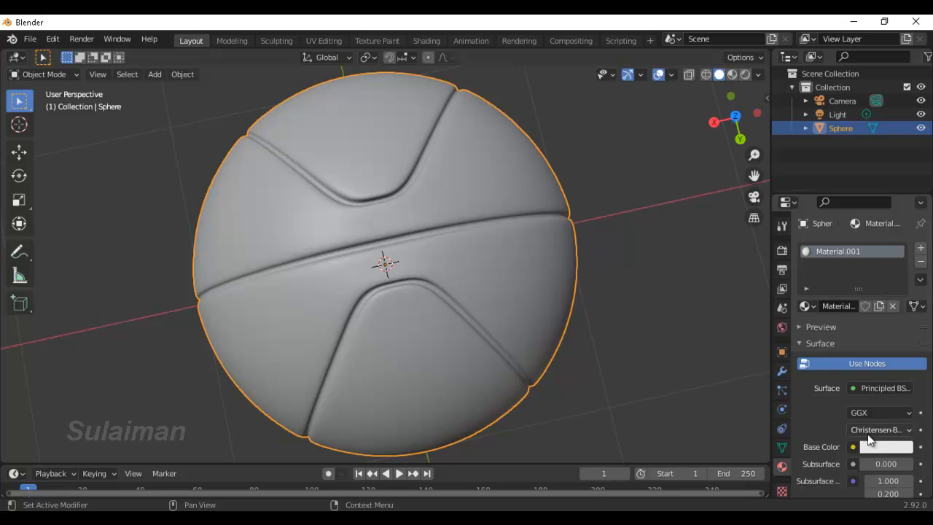
left_click(886, 447)
left_click_drag(844, 303, 820, 325)
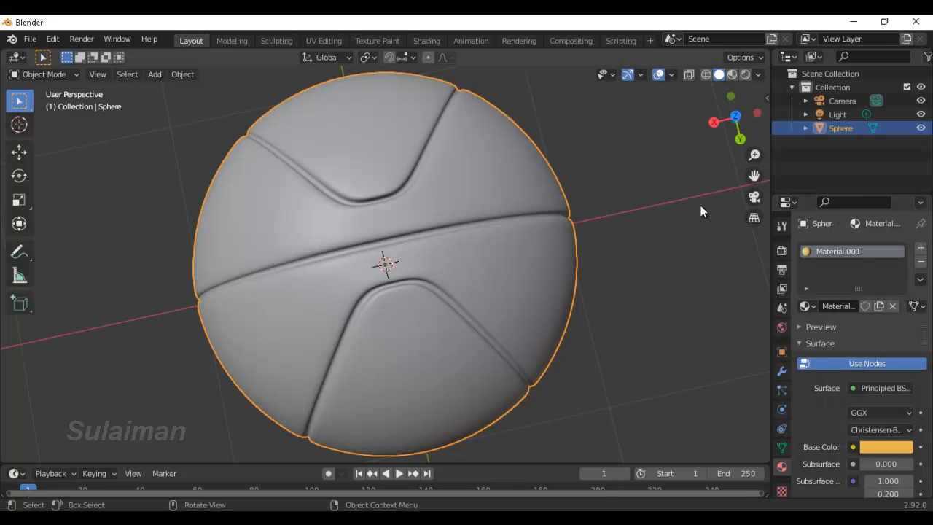
left_click(744, 76)
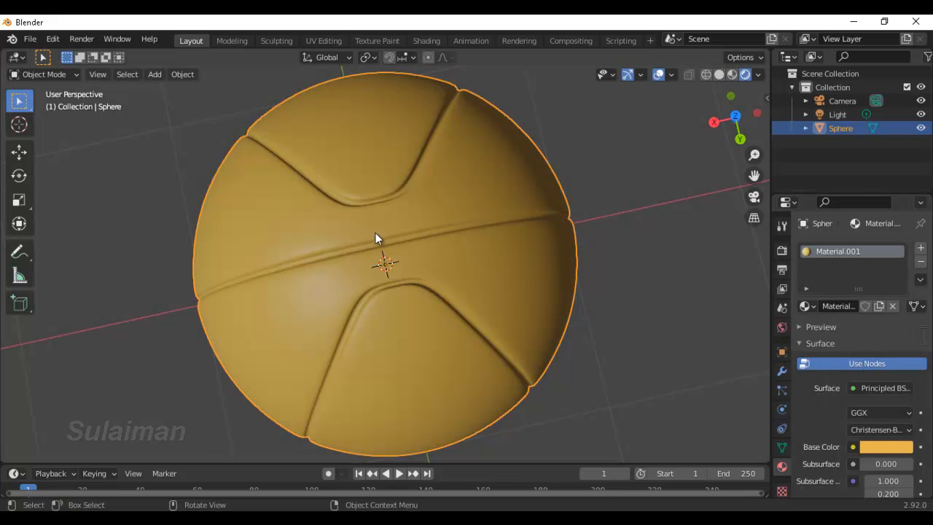